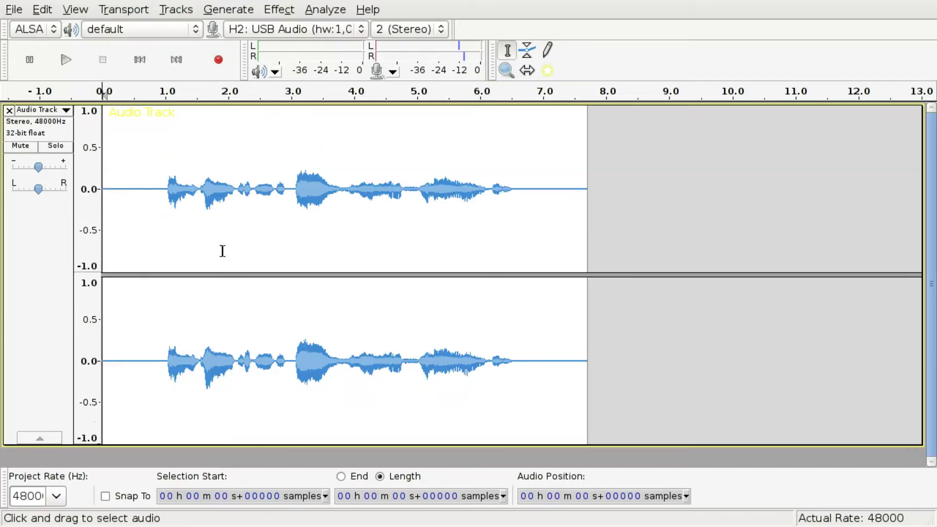
Sample a noise profile from the silence before the speech and remove noise from the whole track with 12 dB reduction and 4.00 dB sensitivity.
drag(144, 355, 152, 356)
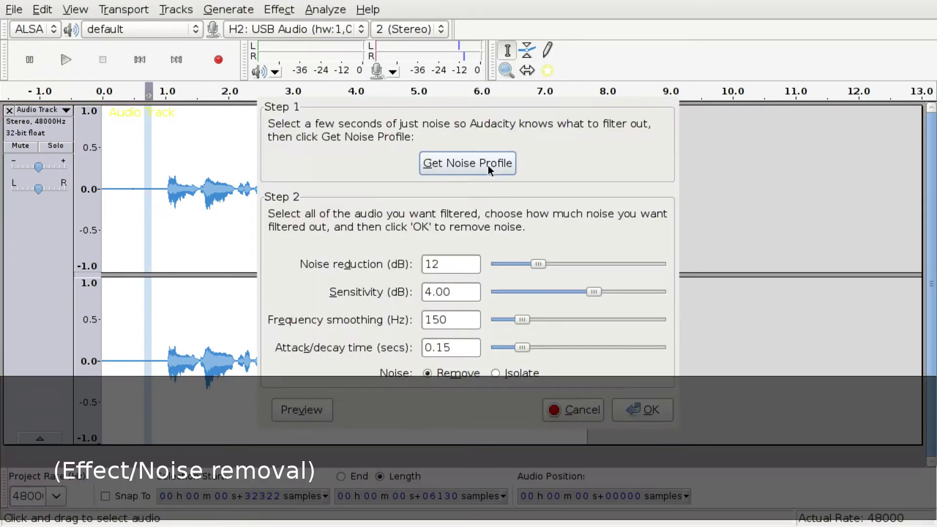
click(488, 163)
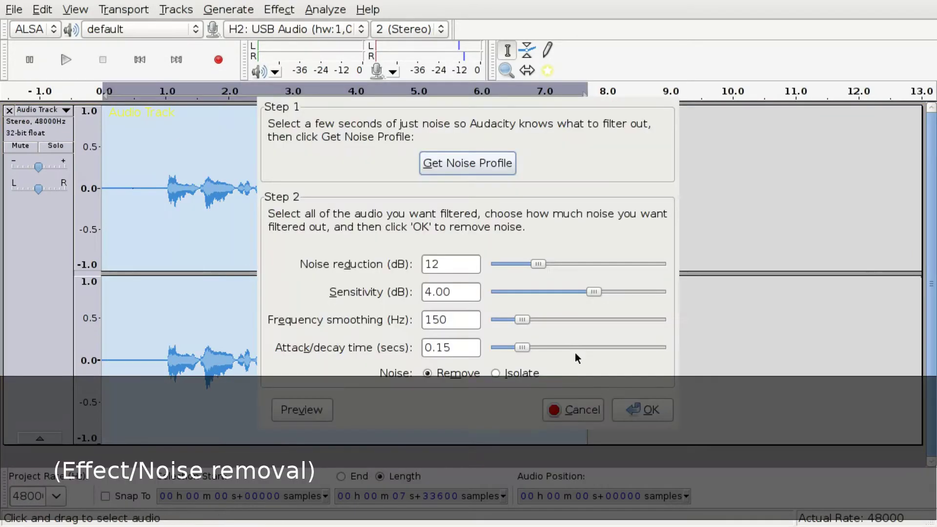
click(639, 409)
Delete the silent stretches before and after the speech, about 1 second each.
drag(167, 210, 51, 202)
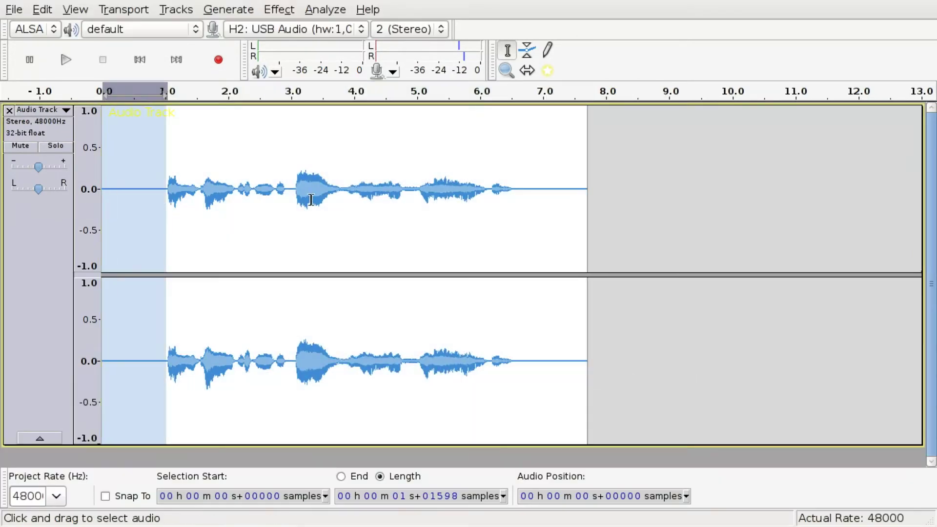
key(Delete)
drag(454, 221, 537, 222)
key(Delete)
Normalize the whole track's maximum amplitude to 0.0 dB.
key(ctrl+a)
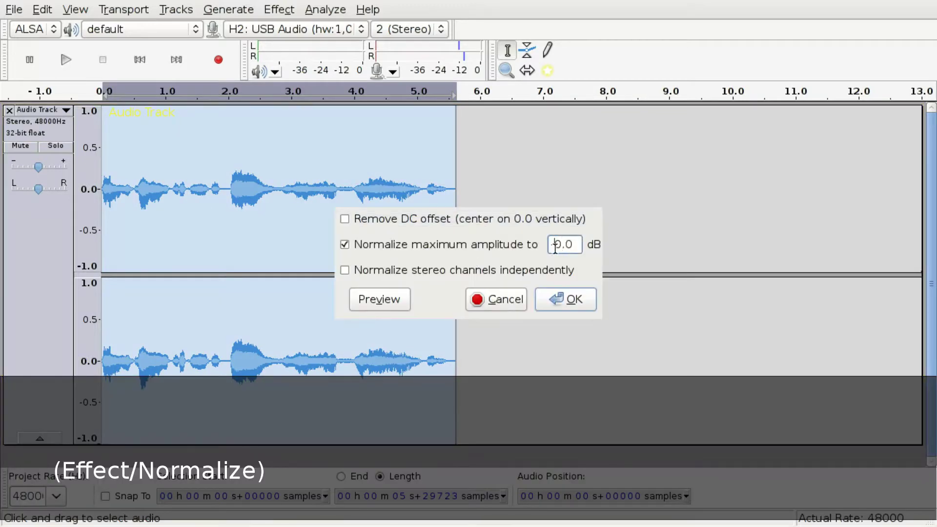
click(569, 309)
Insert 1 second of generated silence at the start of the track and another 1 second at its end.
click(228, 9)
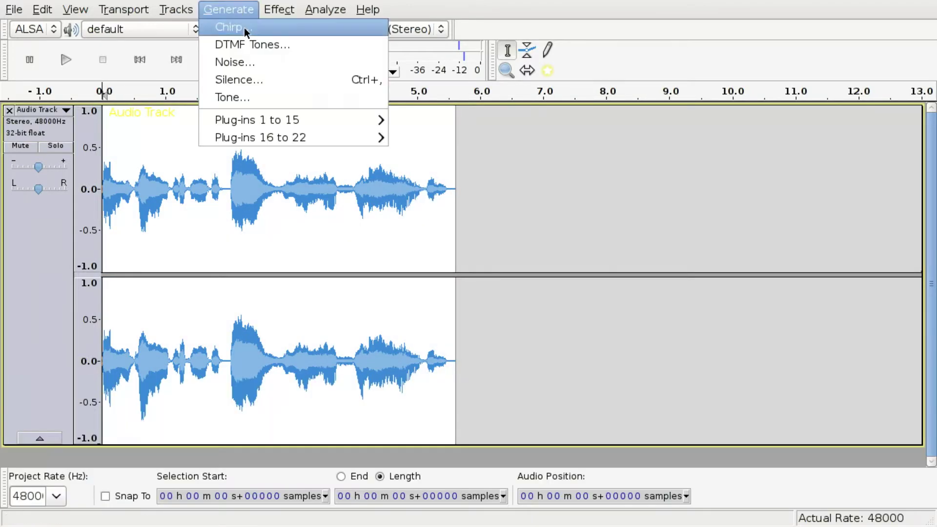
click(239, 80)
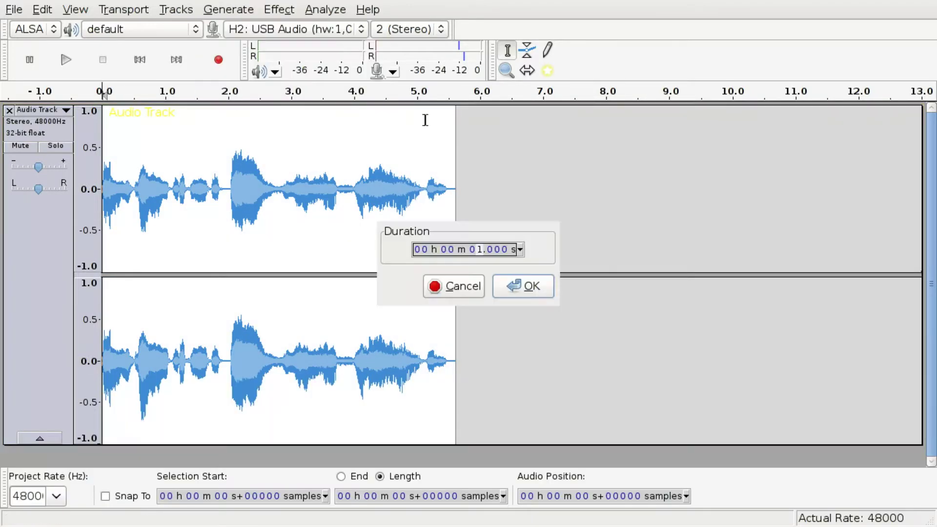
key(Return)
click(506, 244)
click(244, 10)
click(239, 80)
key(Return)
click(172, 220)
click(514, 232)
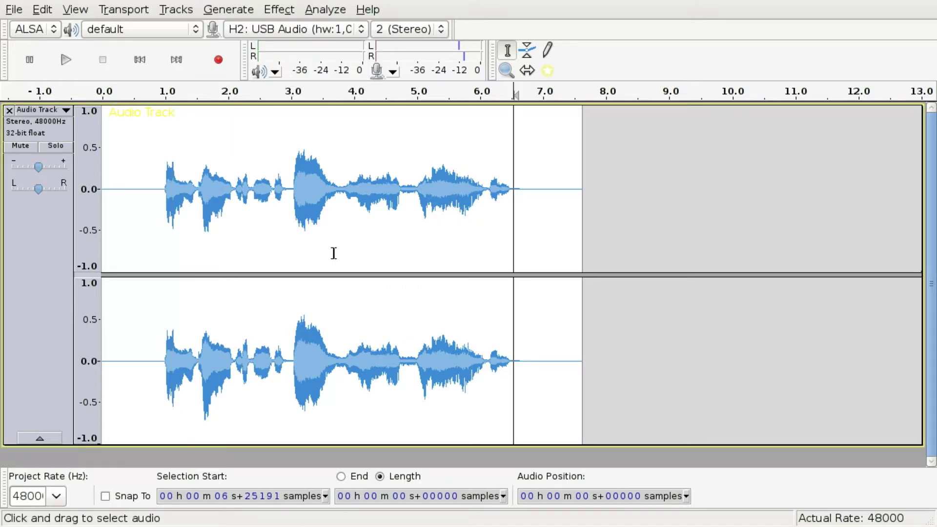
Duplicate the voice track twice to get three identical stereo tracks.
key(ctrl+d)
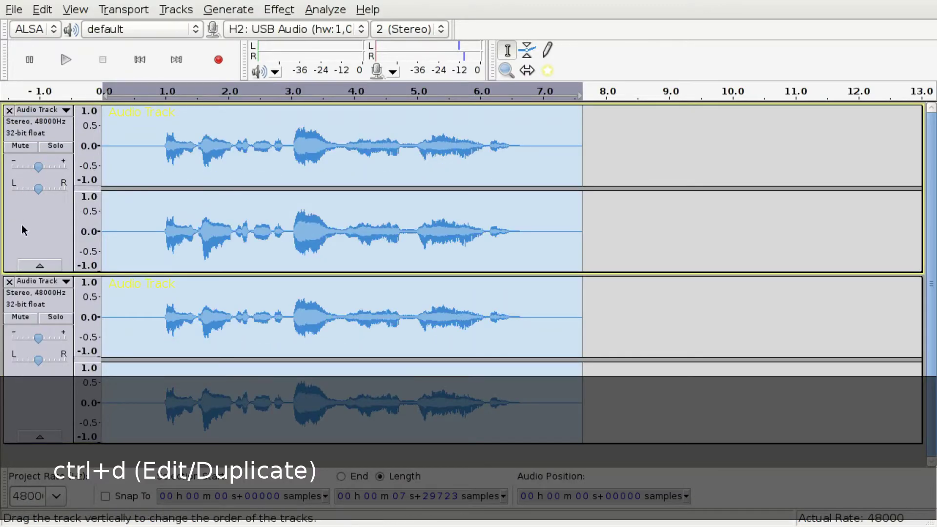
click(23, 225)
key(ctrl+d)
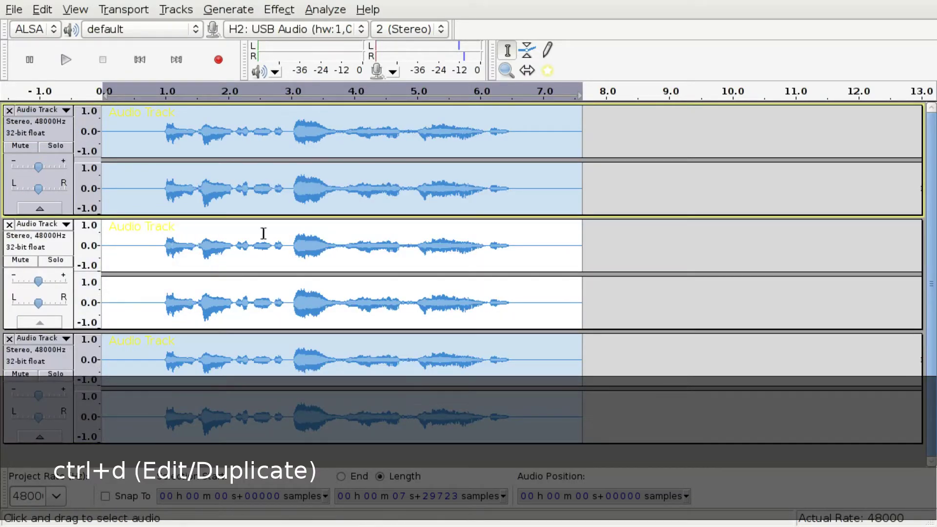
Apply Bass and Treble to the whole first track with bass 16.0 dB, treble 0.0 dB and level control enabled at 0.0 dB.
double_click(254, 194)
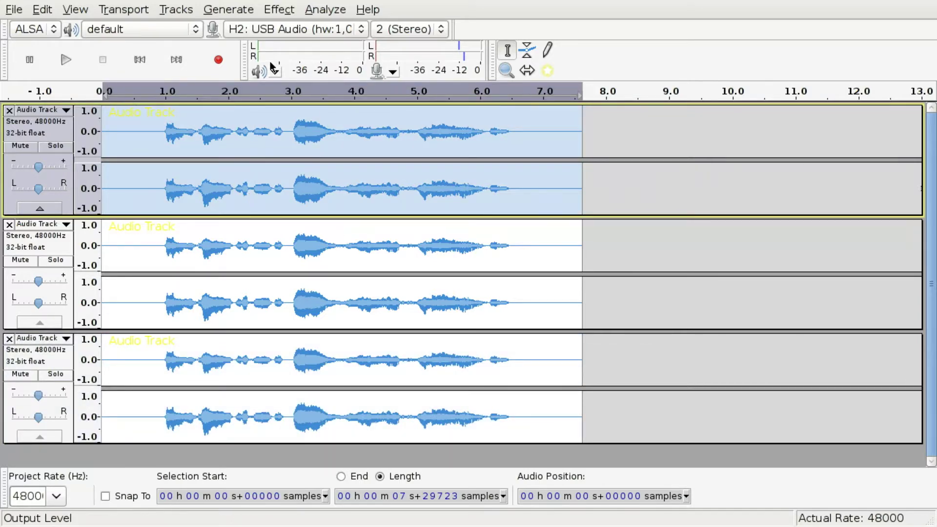
click(279, 10)
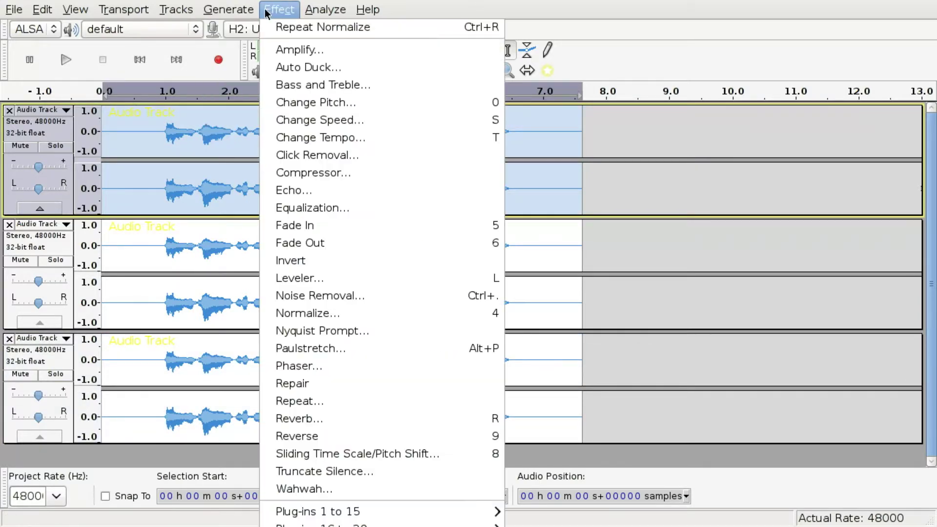
click(327, 81)
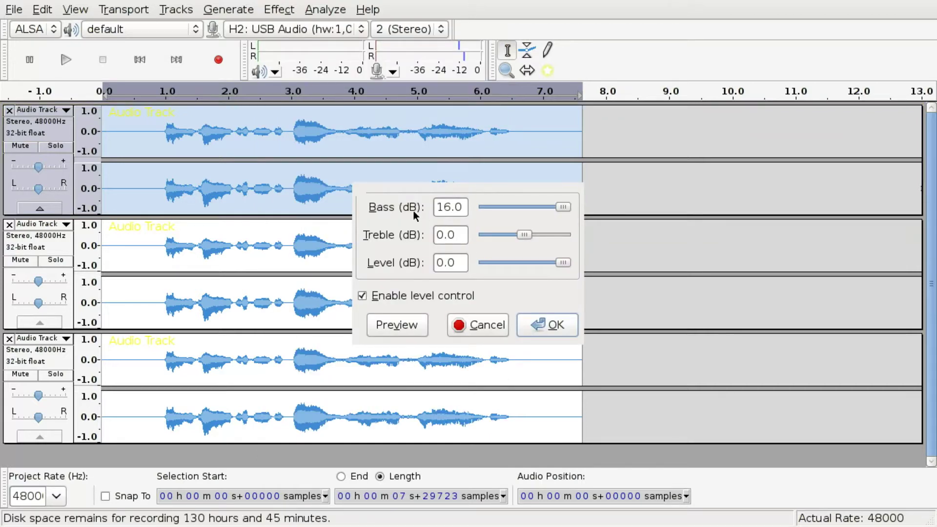
click(553, 315)
Apply Echo to the whole second track with an adjusted short delay time and a decay factor of 0.6.
double_click(390, 247)
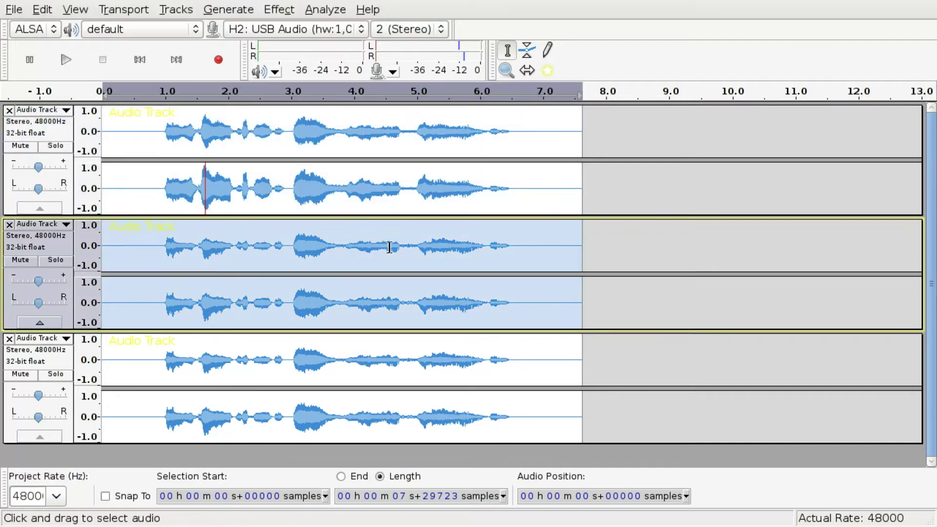
click(280, 10)
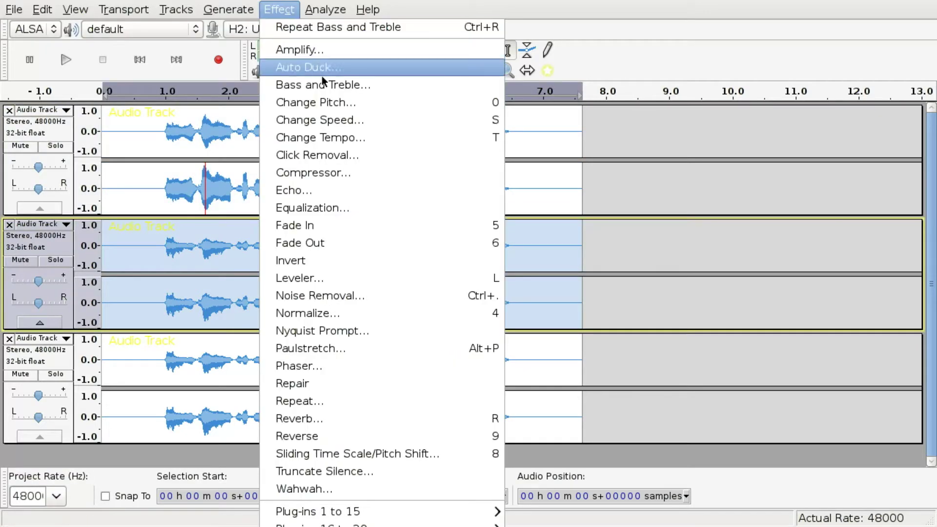
click(312, 190)
click(539, 239)
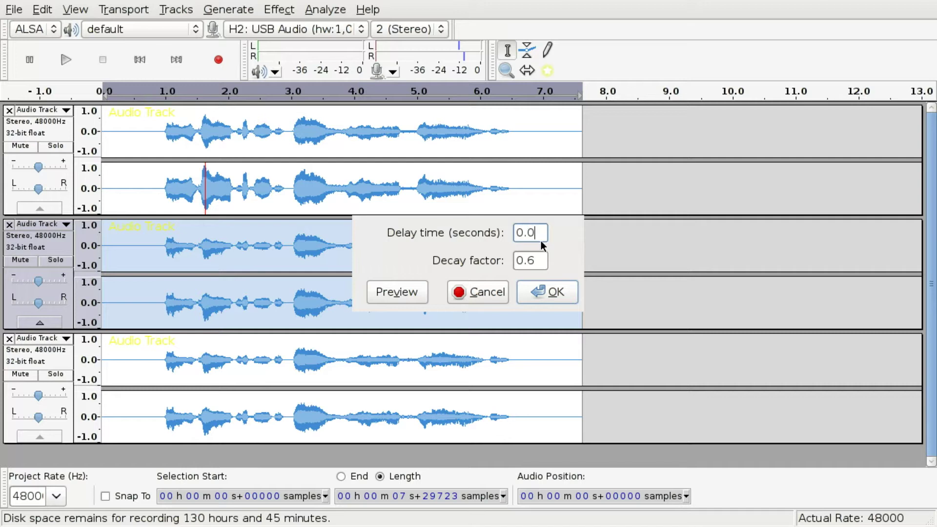
text(0.4)
key(Return)
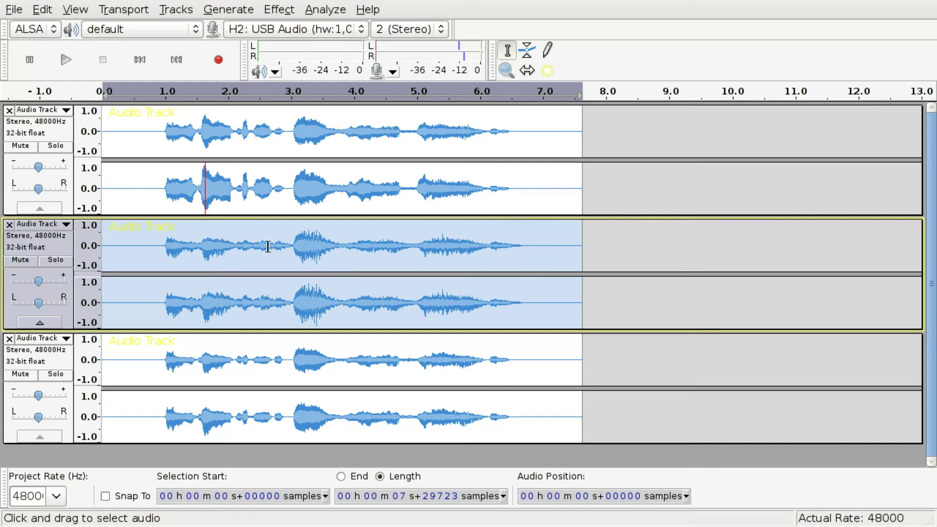
Change the second track's pitch by -5 percent.
click(279, 9)
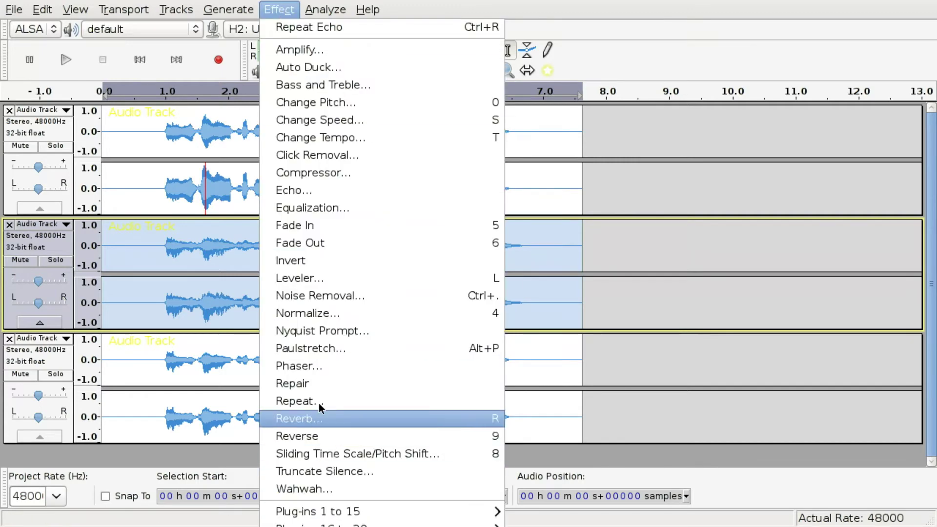
click(339, 104)
double_click(514, 306)
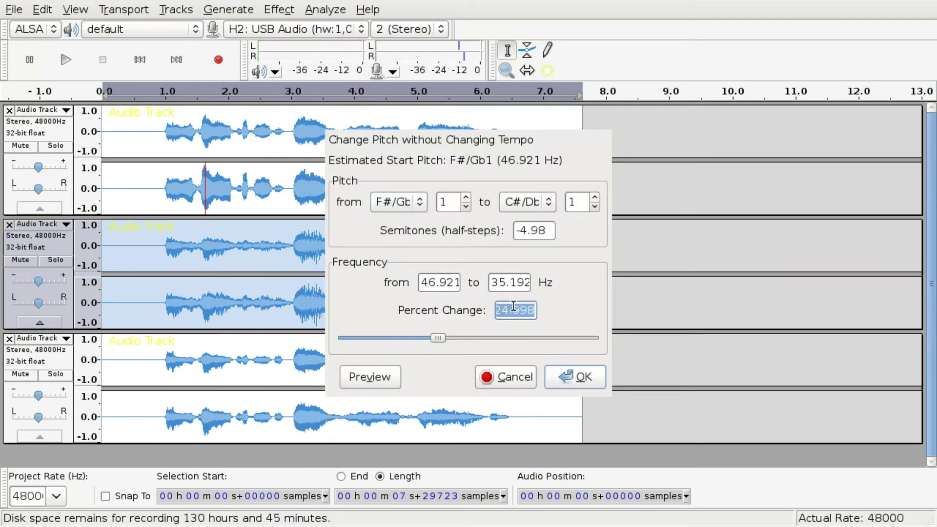
text(-5)
key(Return)
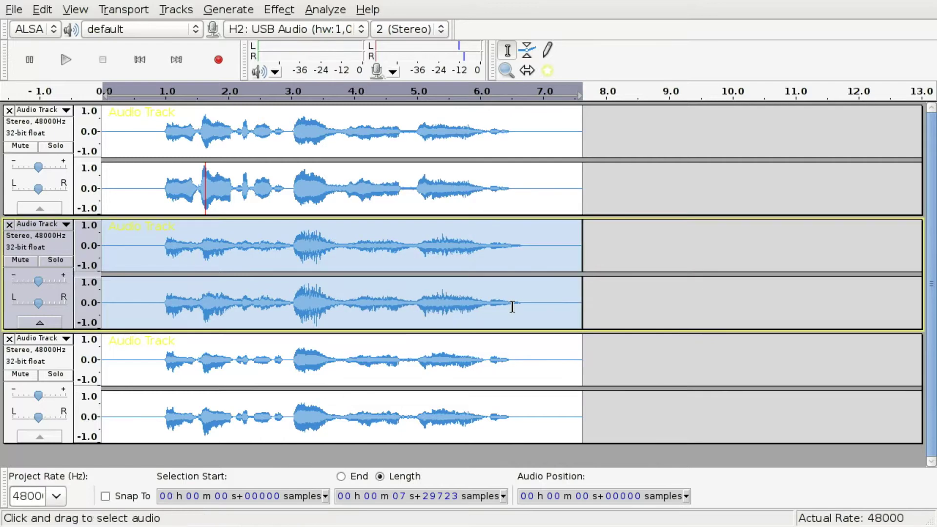
Change the third track's pitch by -25 percent.
click(467, 363)
click(281, 9)
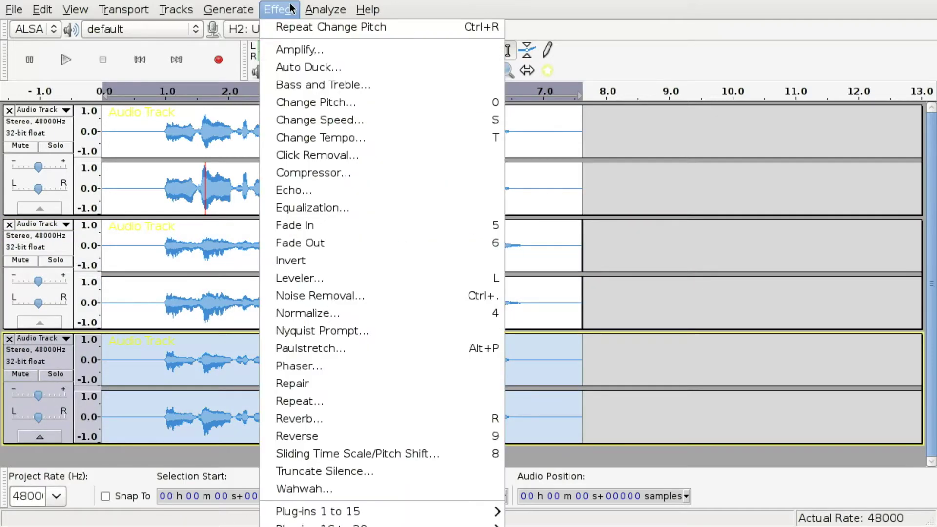
click(332, 103)
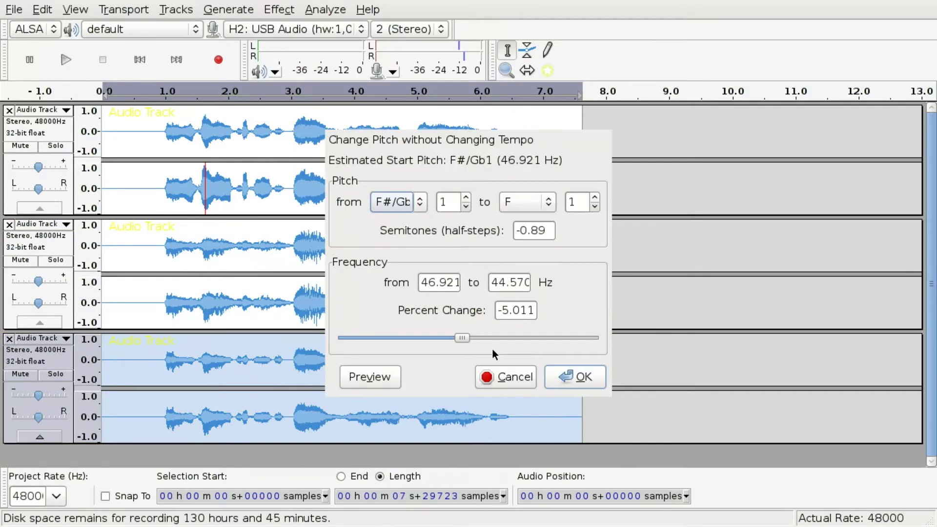
triple_click(519, 316)
text(-25)
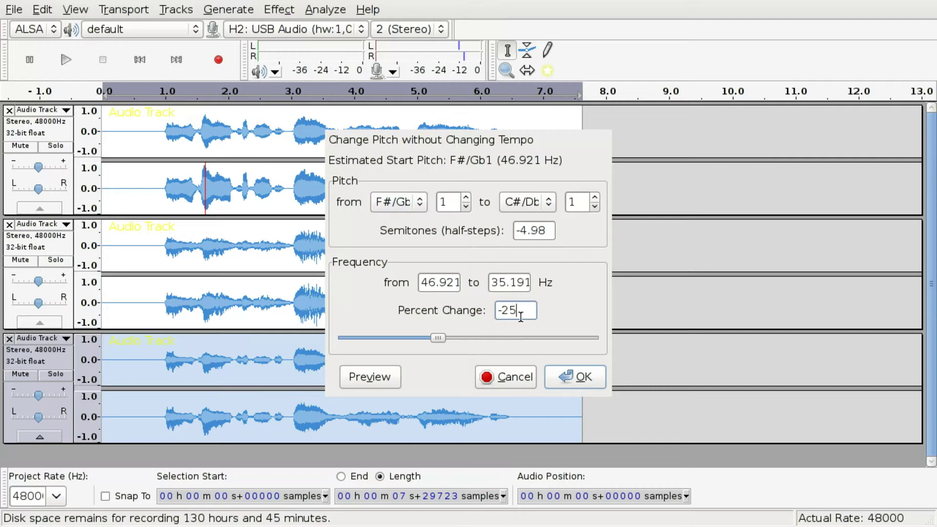
key(Return)
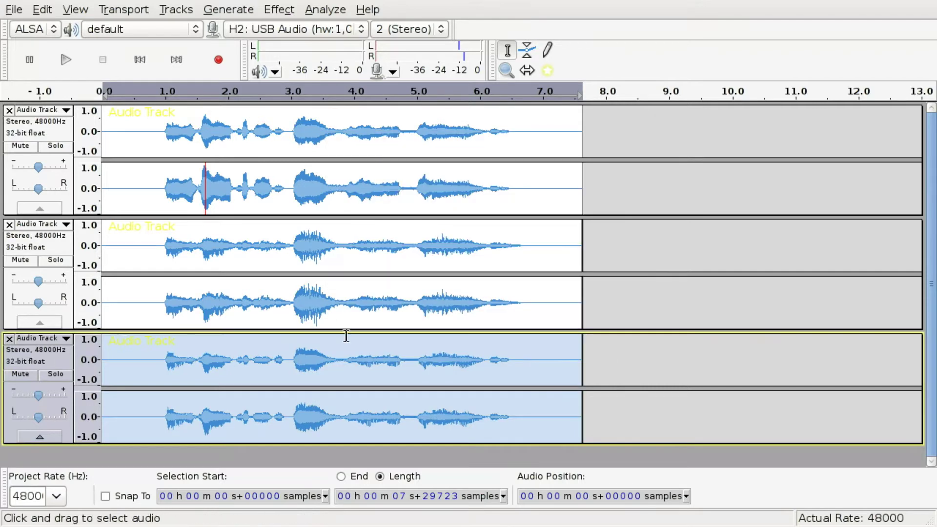
Apply Reverb to the third track with room size, reverberance and damping at 50%, tone low 70%, tone high 60% and stereo width 80%.
click(263, 9)
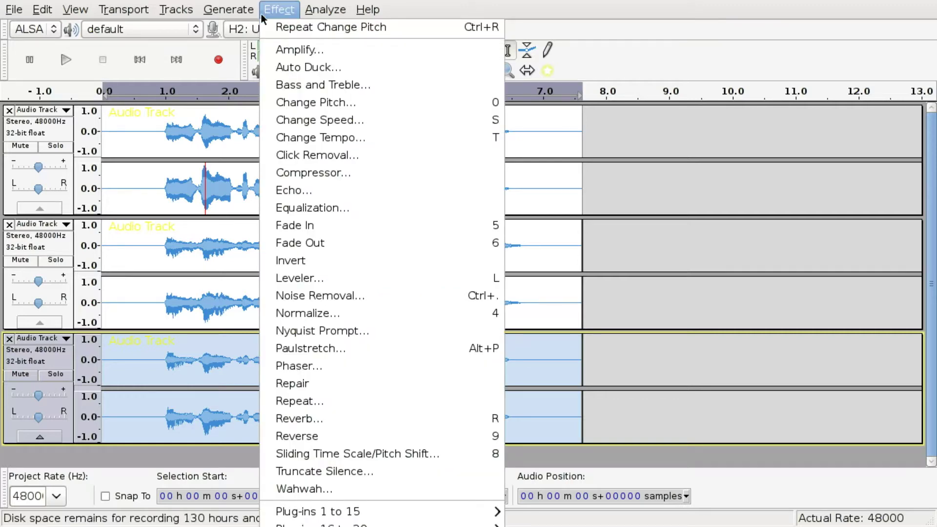
click(393, 415)
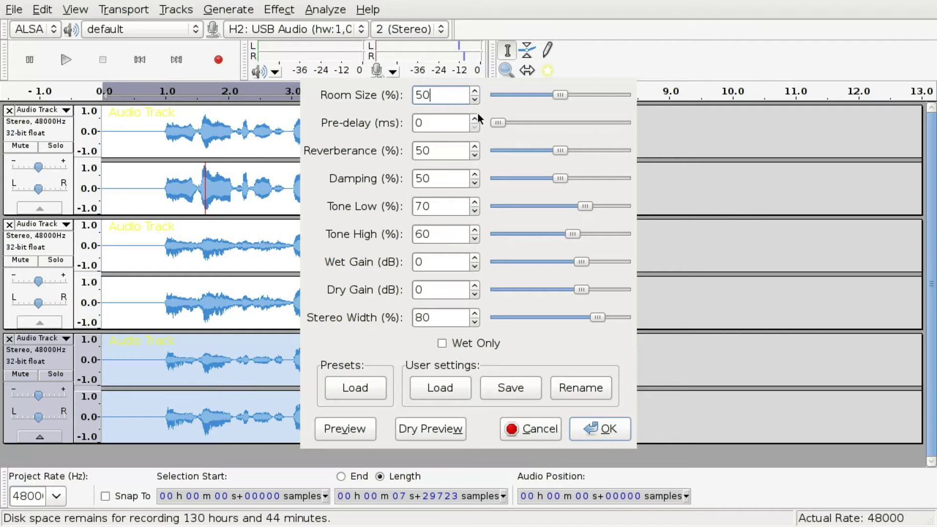
click(457, 122)
key(Tab)
key(Tab)
key(Tab)
key(Tab)
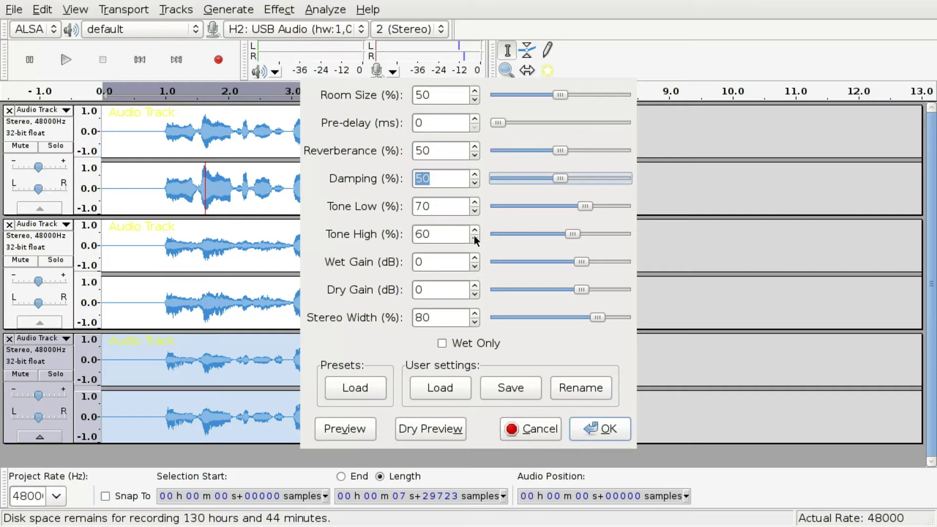
key(Tab)
key(Tab)
key(Tab)
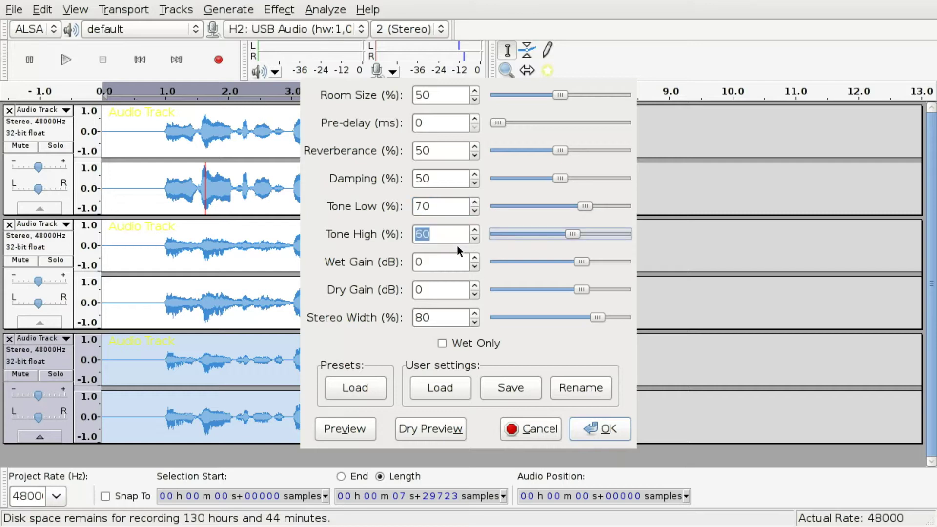
key(Tab)
key(Tab)
key(Tab)
key(Tab)
key(Tab)
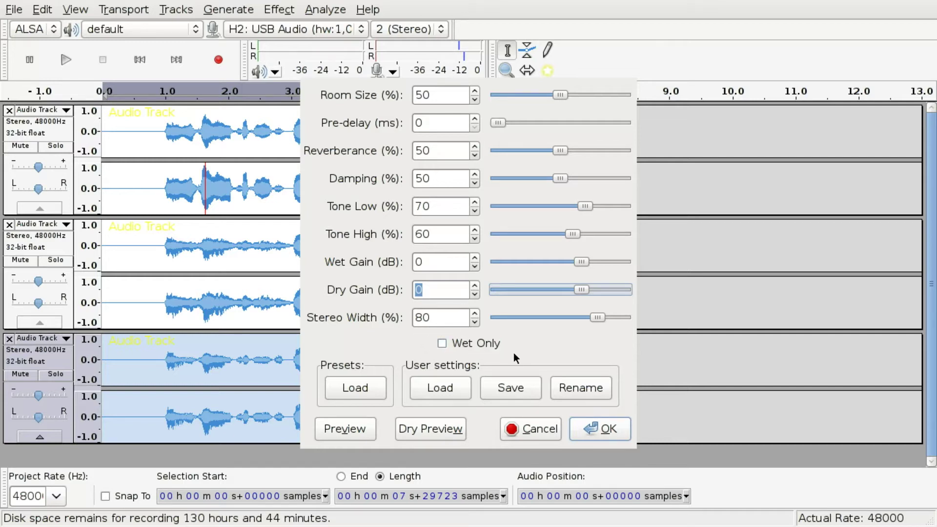
click(590, 428)
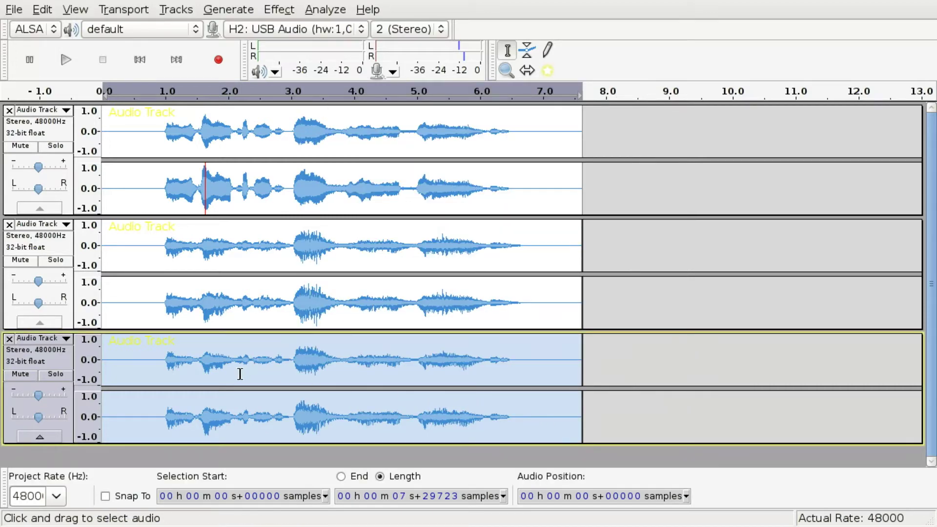
Repeat the same Reverb effect on the whole first track.
double_click(268, 146)
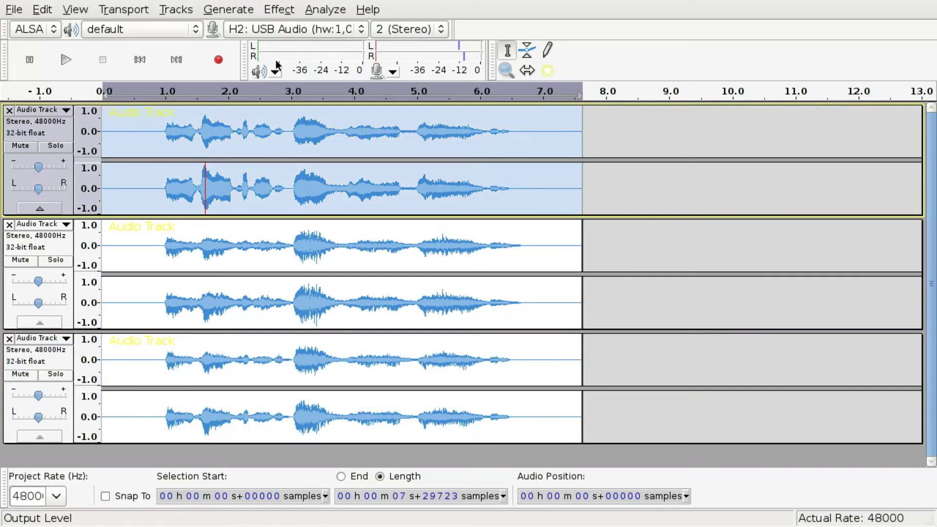
click(281, 13)
click(294, 26)
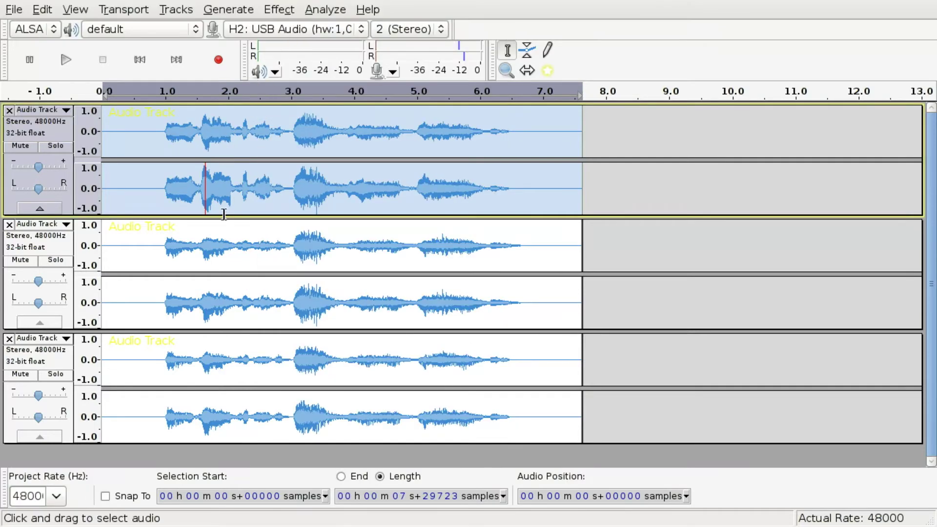
Reverse the audio of the whole second track.
double_click(219, 239)
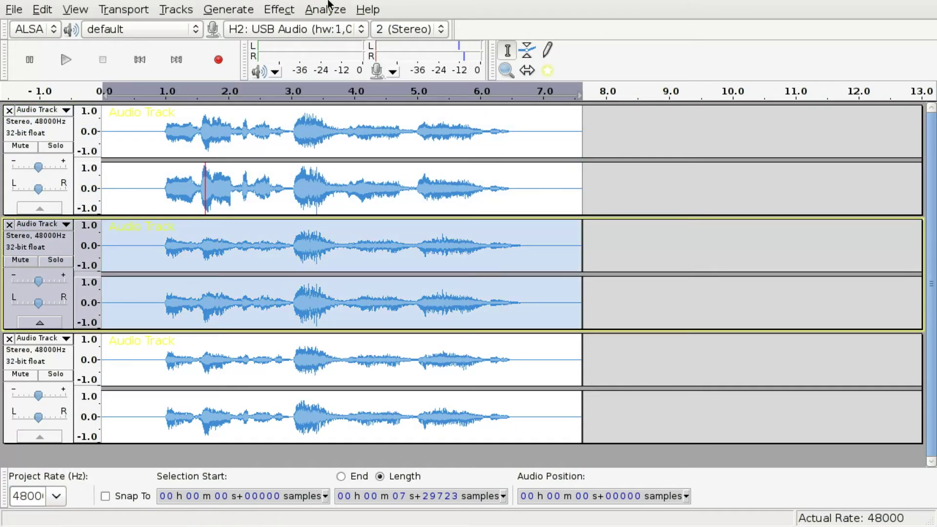
click(294, 11)
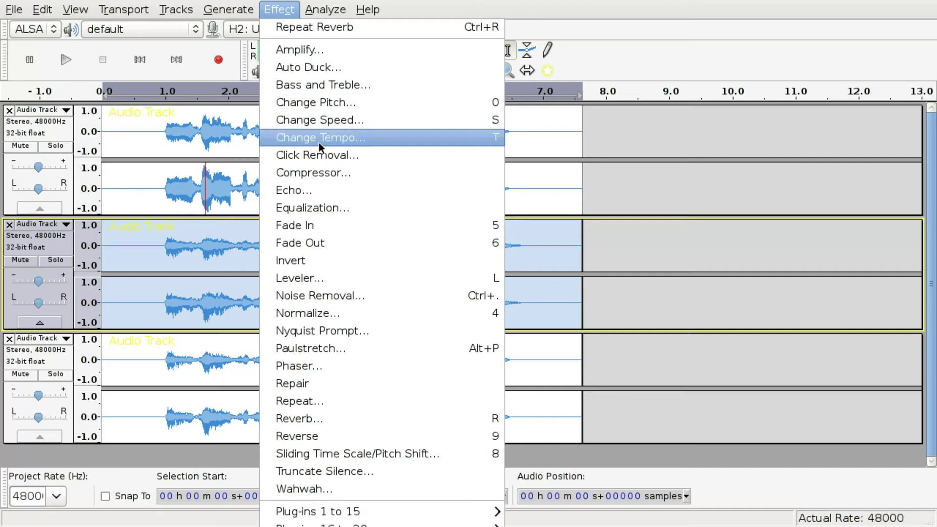
click(366, 432)
Apply Reverb to the reversed second track with 50% room size, 50% reverberance and 80% stereo width, and reverse the track back.
click(284, 10)
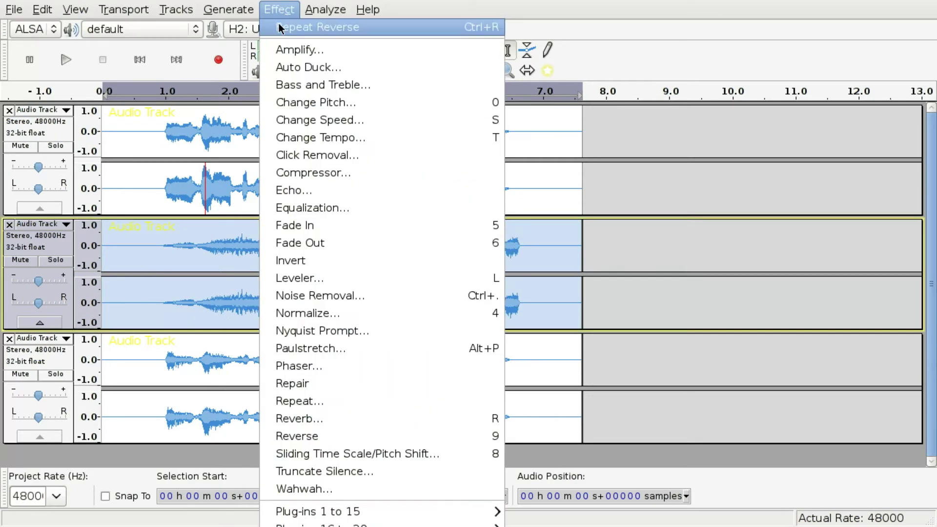
click(319, 418)
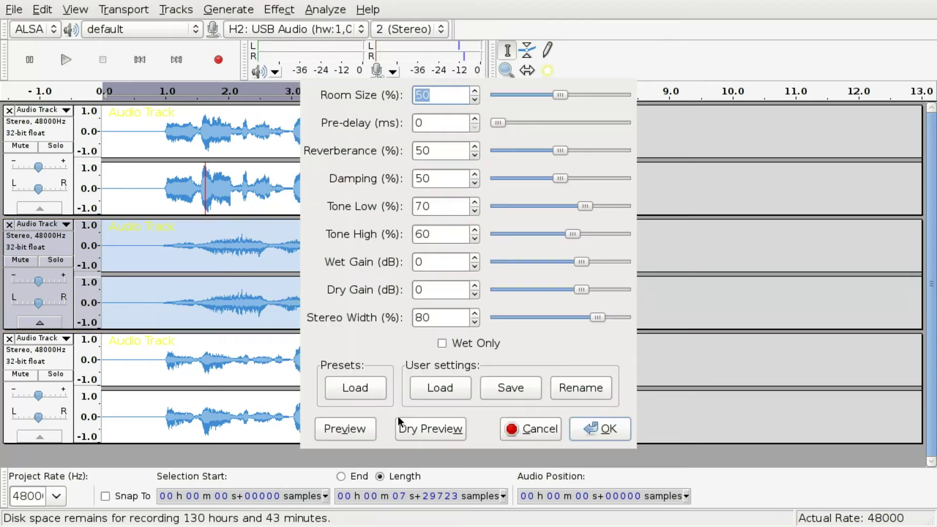
click(596, 436)
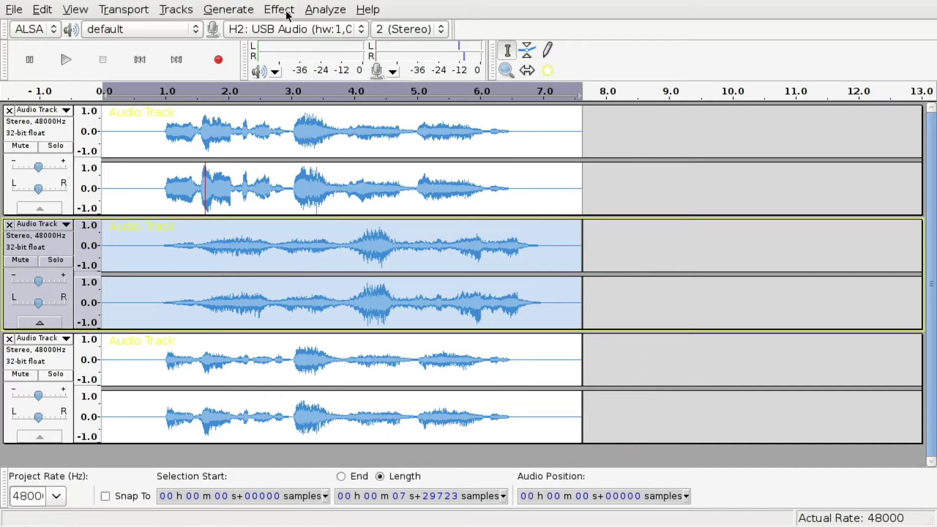
click(285, 11)
click(359, 418)
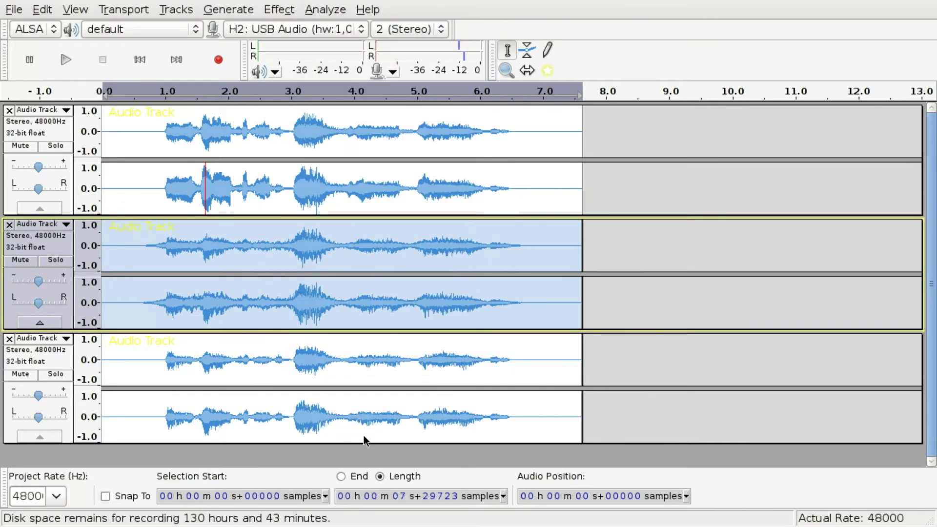
Select the audio in all three tracks and mix and render them into one stereo track.
click(41, 8)
mouse_move(146, 206)
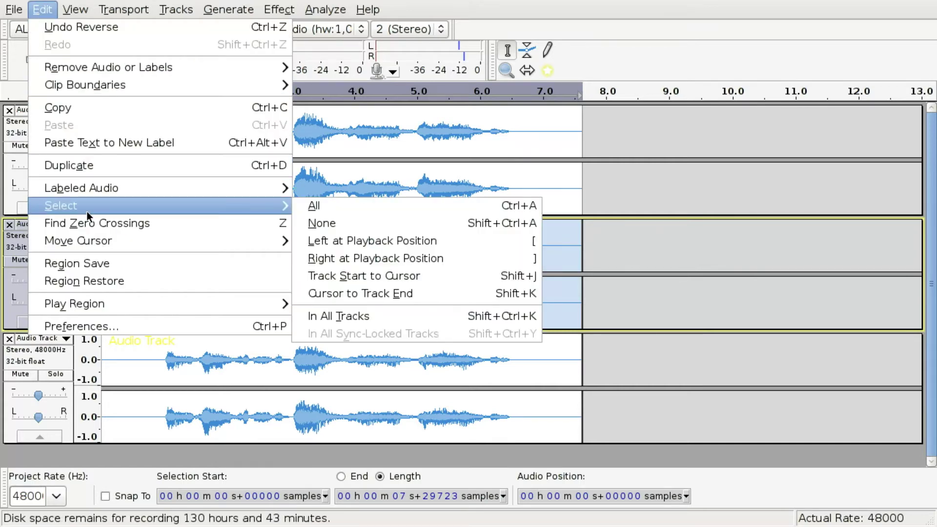
click(336, 202)
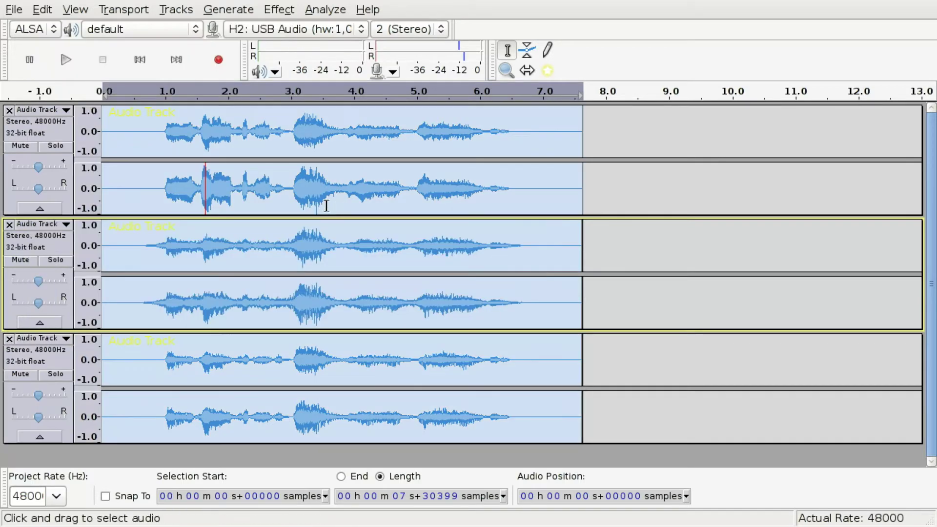
click(178, 10)
click(215, 73)
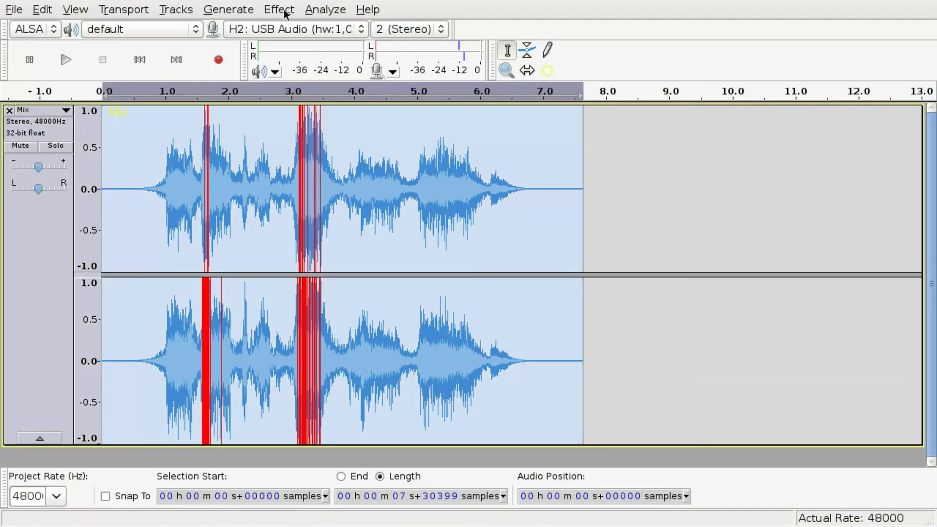
Normalize the mixed track to a maximum amplitude of -.01 dB, leaving DC offset removal and independent channels off.
click(279, 10)
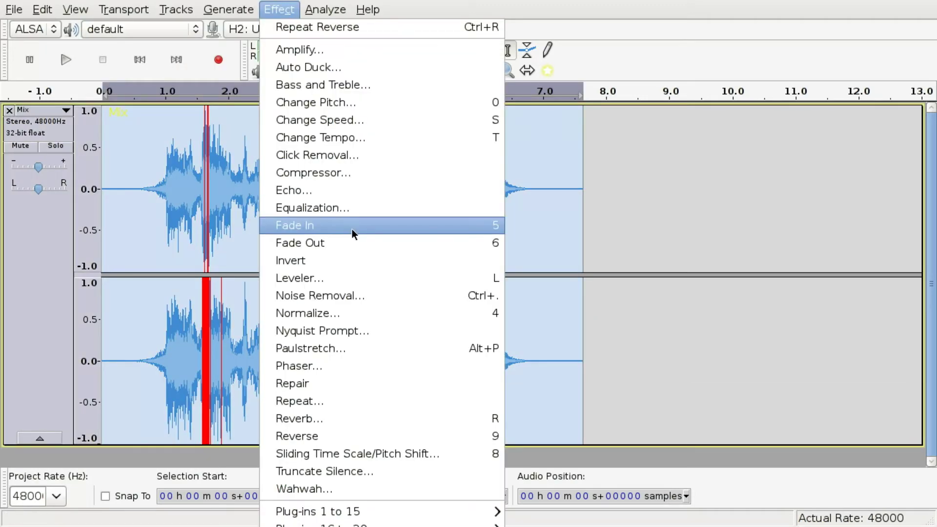
click(381, 314)
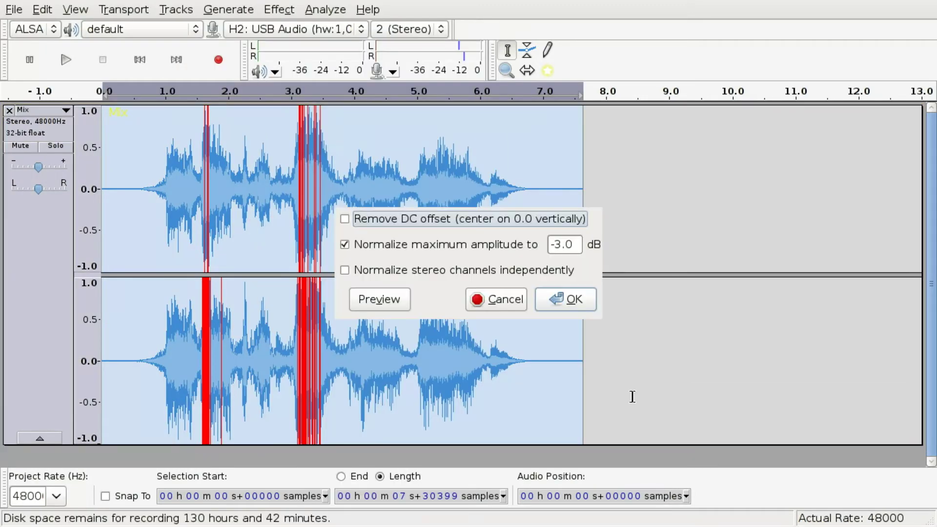
click(578, 244)
text(1)
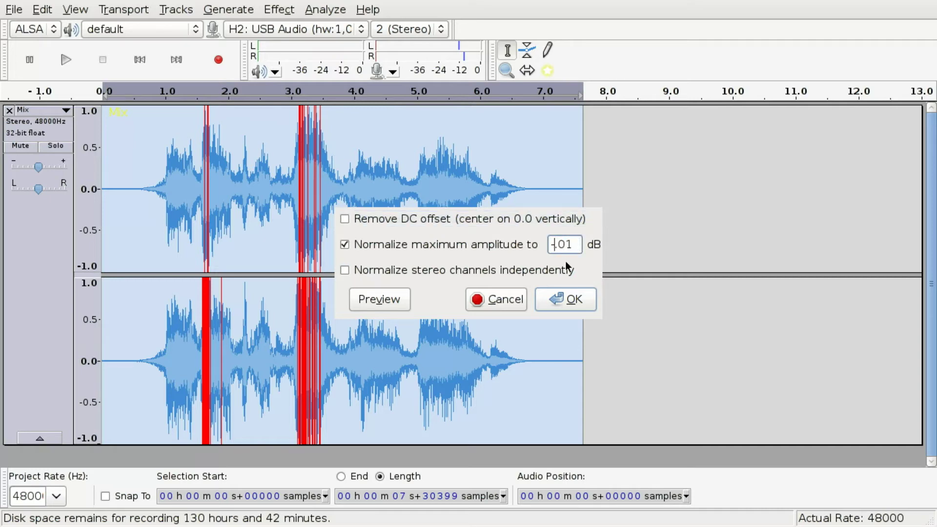
click(570, 298)
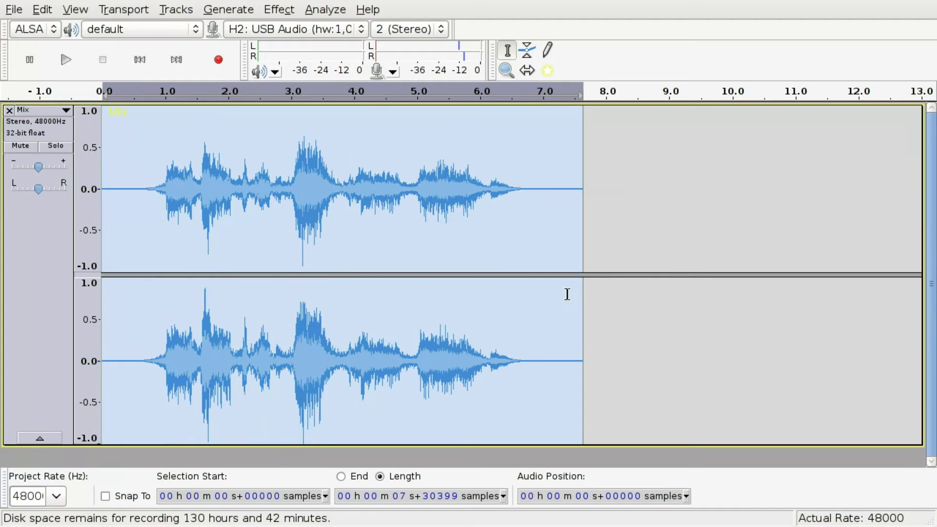
Apply the Leveler effect to the mixed track with Light leveling and a -70 dB noise threshold.
click(276, 9)
click(347, 276)
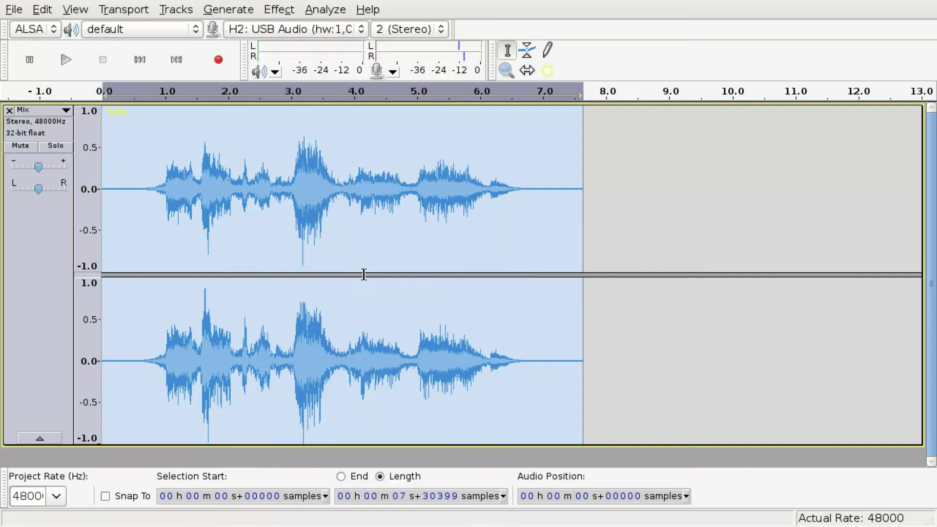
click(544, 241)
click(525, 216)
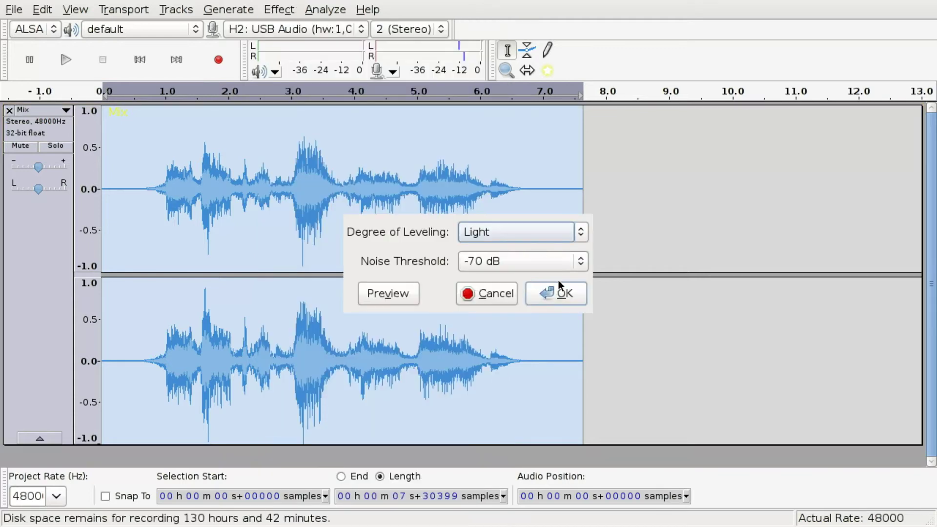
click(557, 293)
Normalize the leveled mix to a maximum amplitude of -0.0 dB and play the result.
click(289, 13)
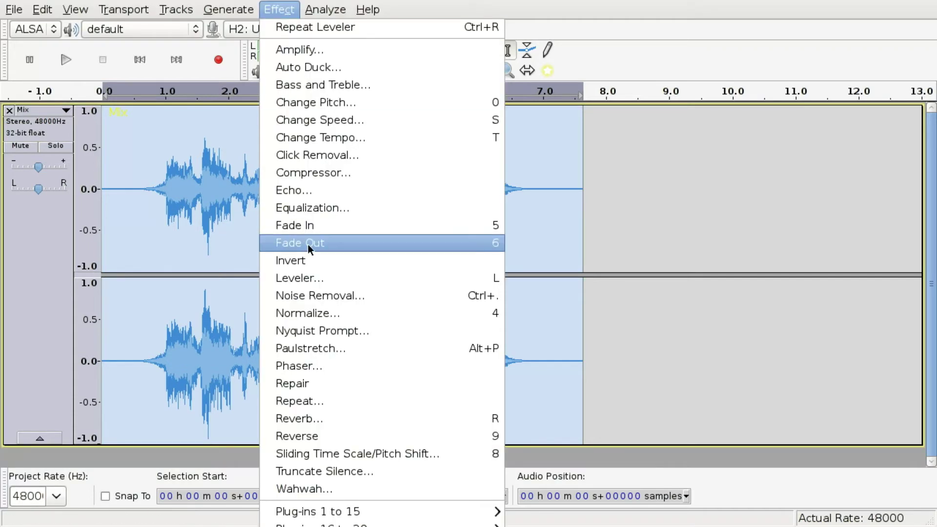
click(309, 318)
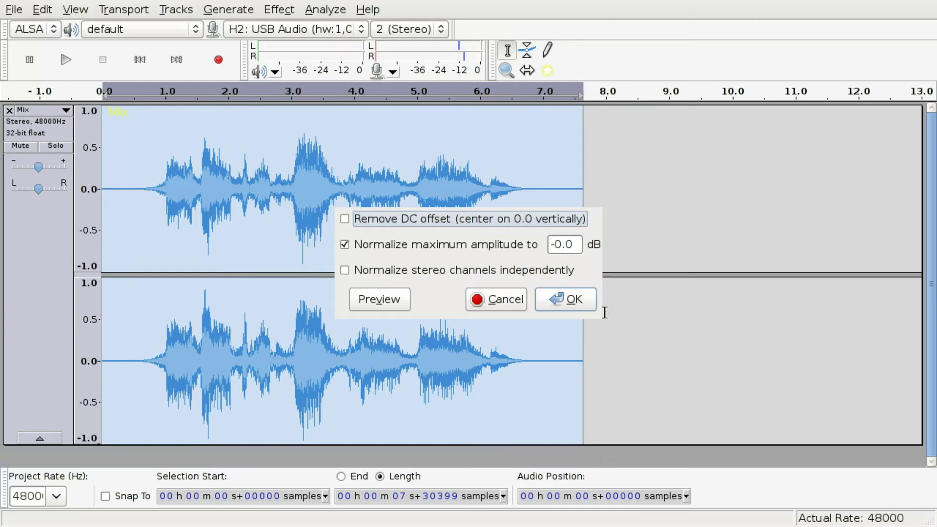
click(568, 300)
key(space)
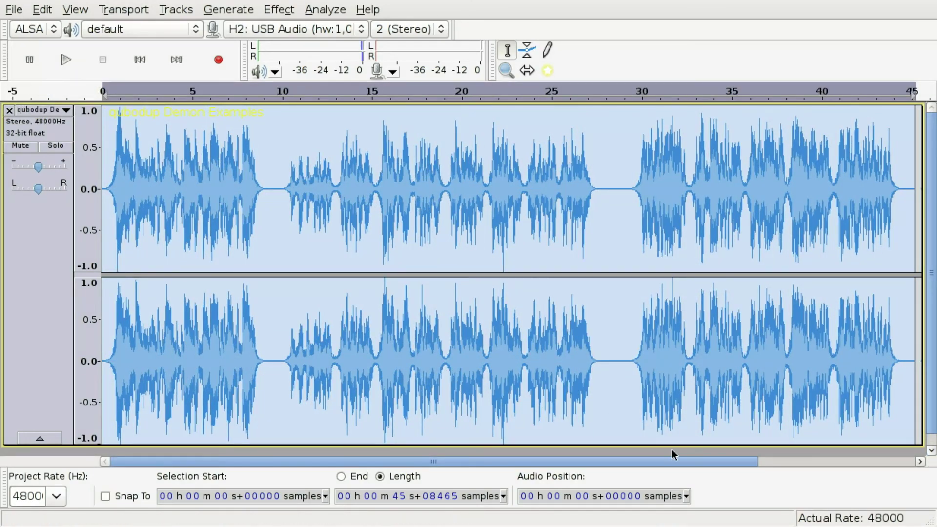
Play the whole demon examples track and close its project.
key(space)
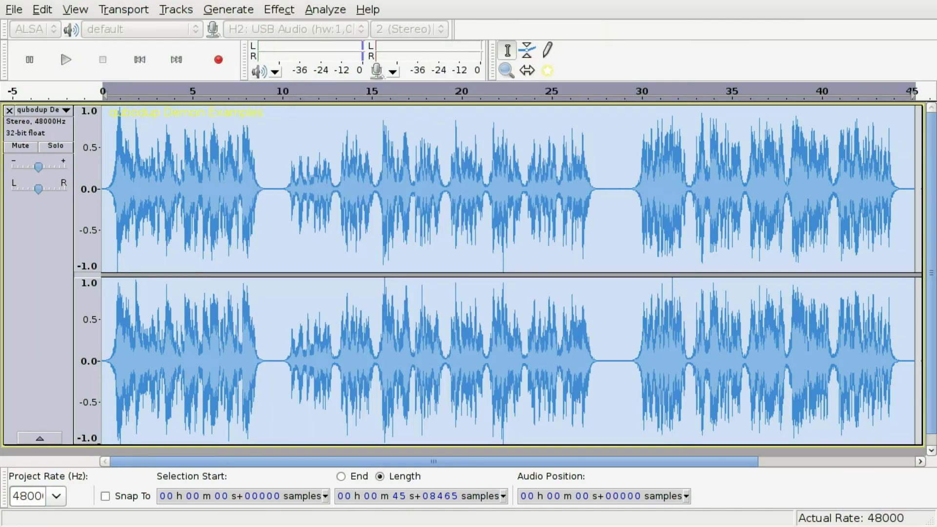
key(ctrl+w)
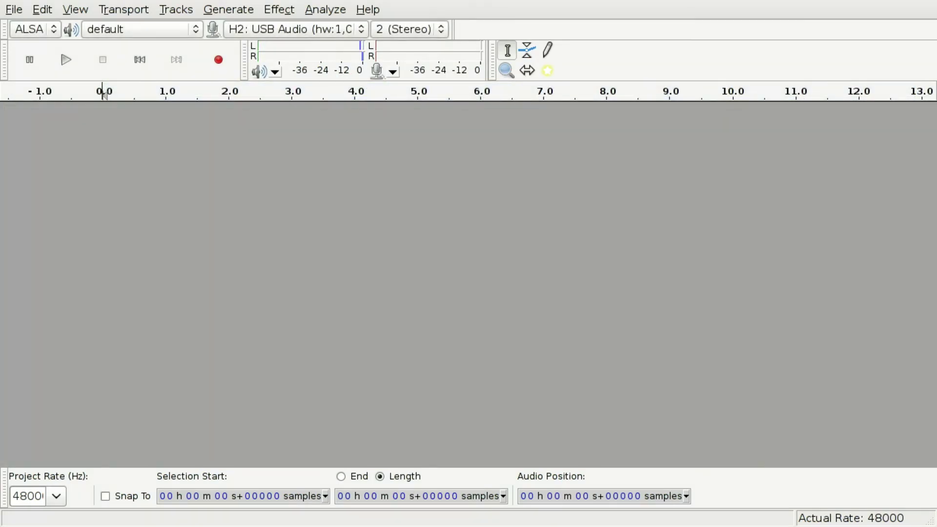